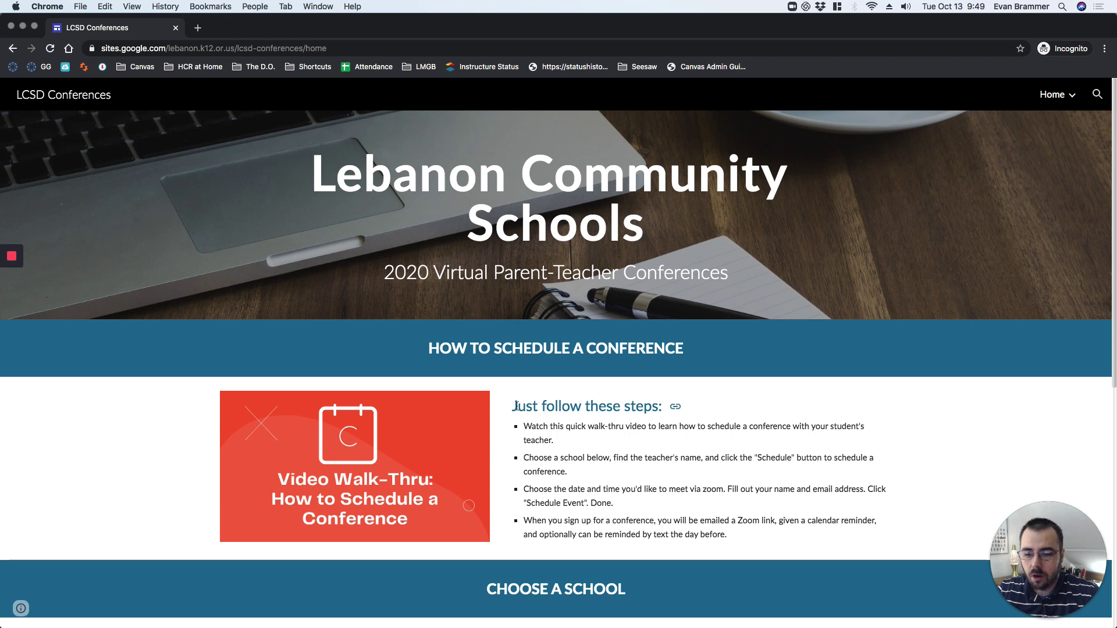
# Scroll down the conferences home page to the Choose a School tiles, Cascades through Lebanon High.
pyautogui.moveTo(1061, 79)
pyautogui.scroll(-2, 1105, 138)
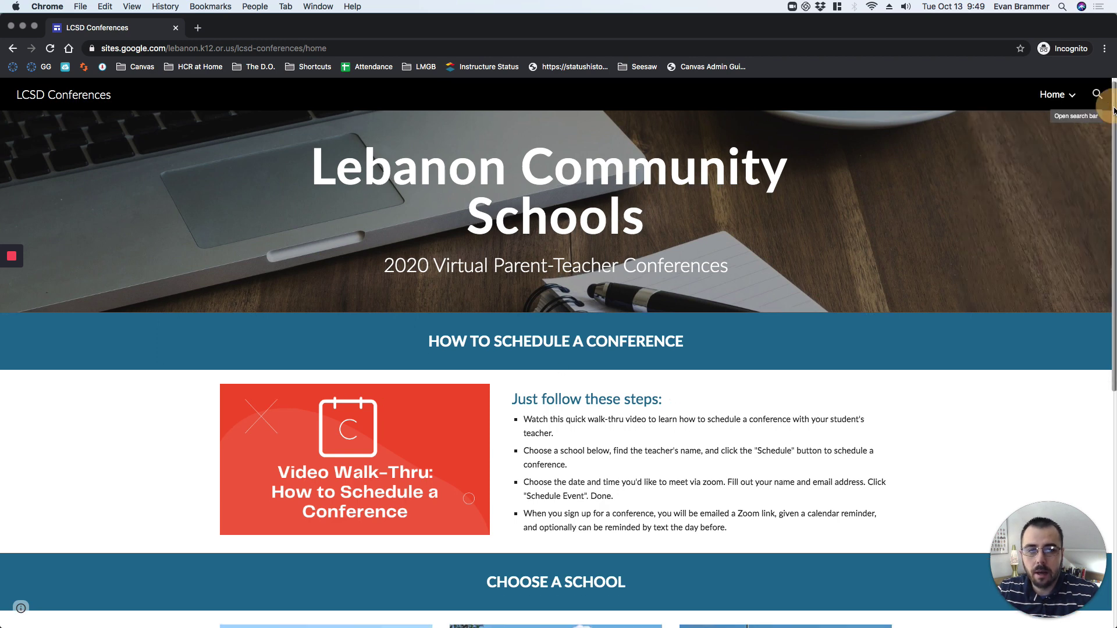
pyautogui.moveTo(1106, 138); pyautogui.dragTo(1108, 287)
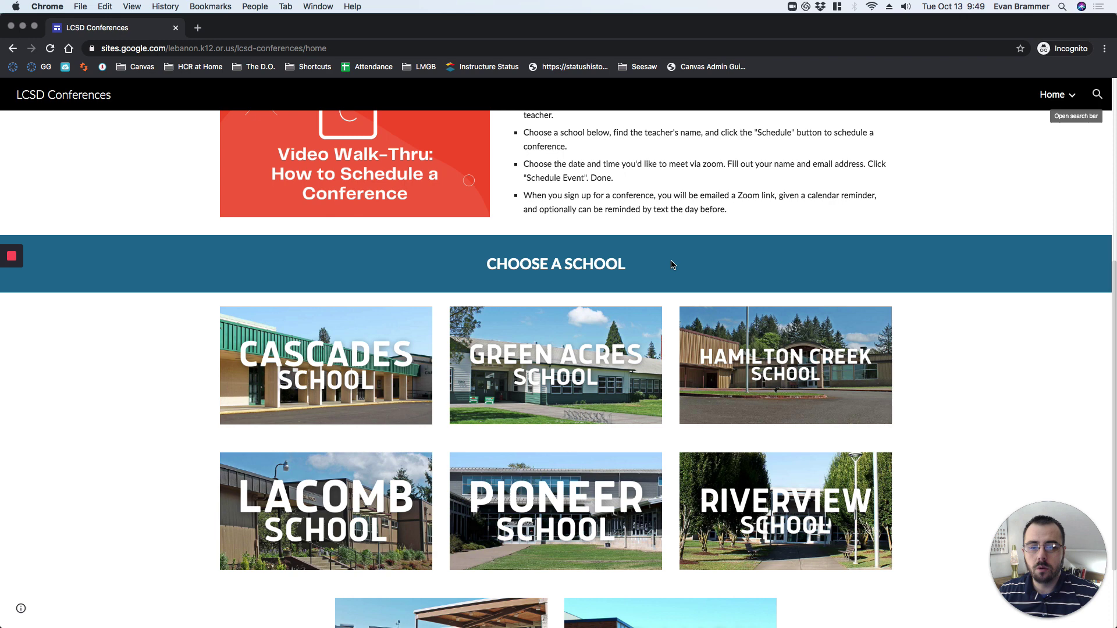
pyautogui.click(1011, 367)
pyautogui.scroll(-1, 873, 279)
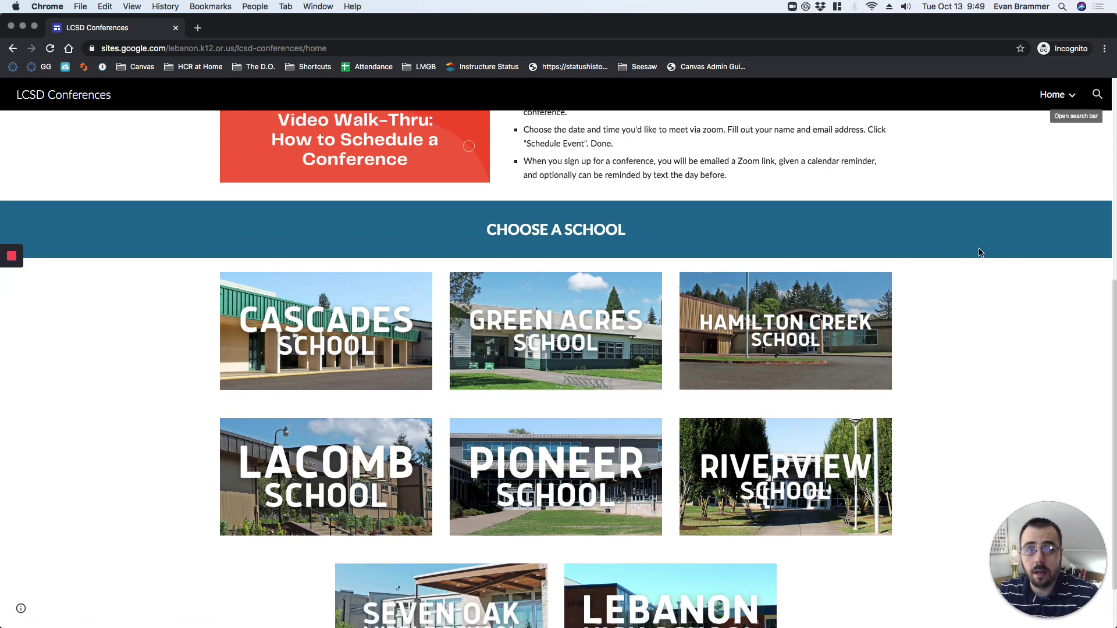
pyautogui.scroll(-1, 981, 252)
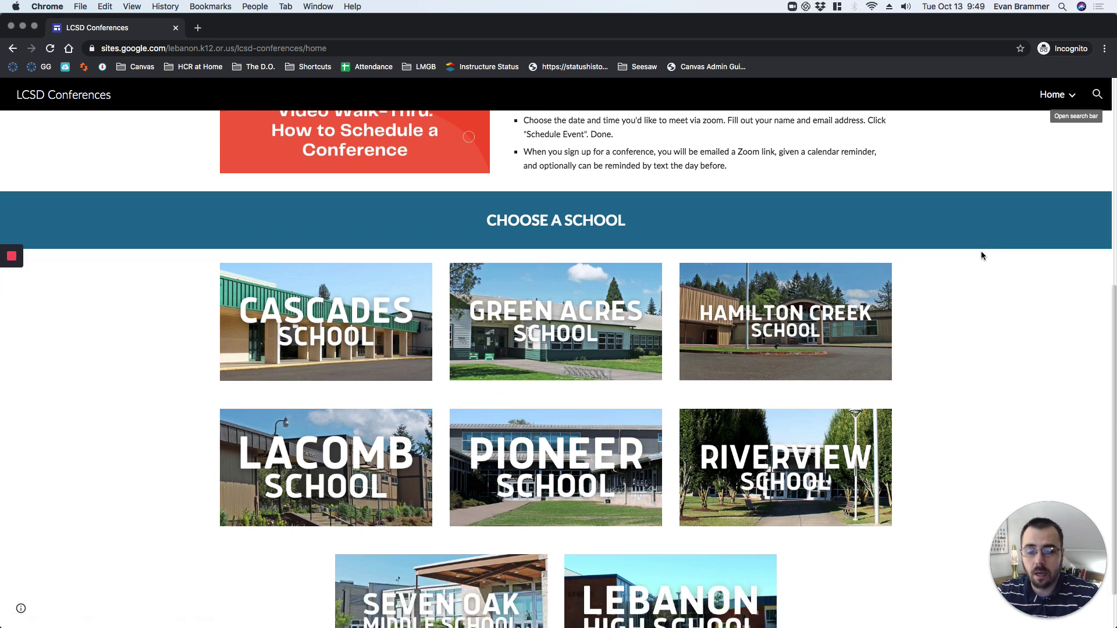
# Open the Hamilton Creek School page and scroll to its Middle School Teachers list.
pyautogui.click(762, 327)
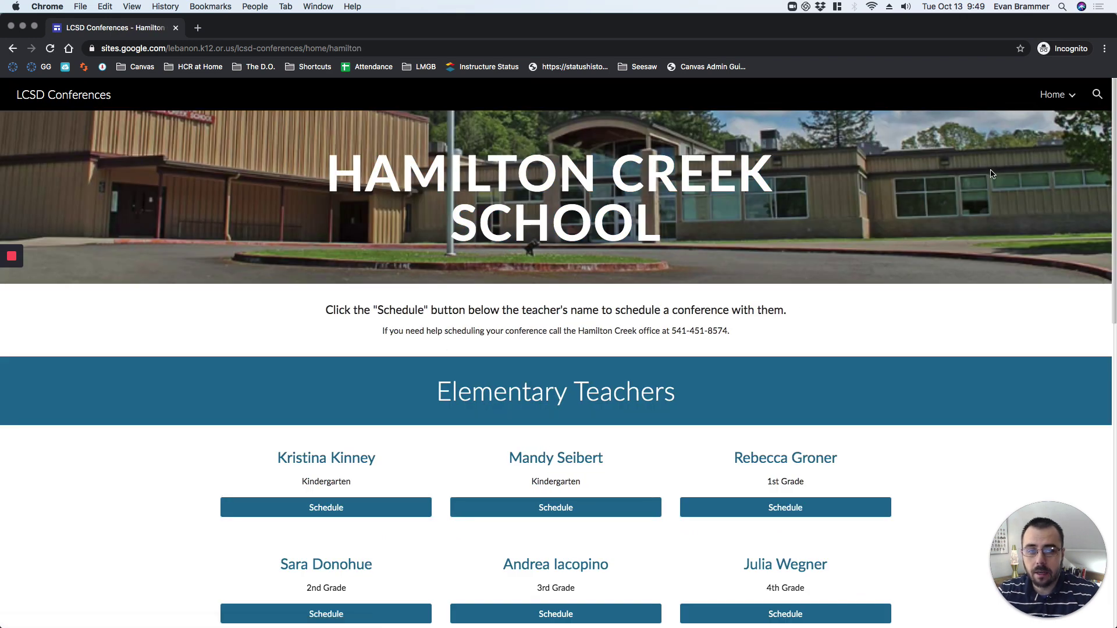
pyautogui.moveTo(324, 309); pyautogui.dragTo(791, 309)
pyautogui.click(791, 309)
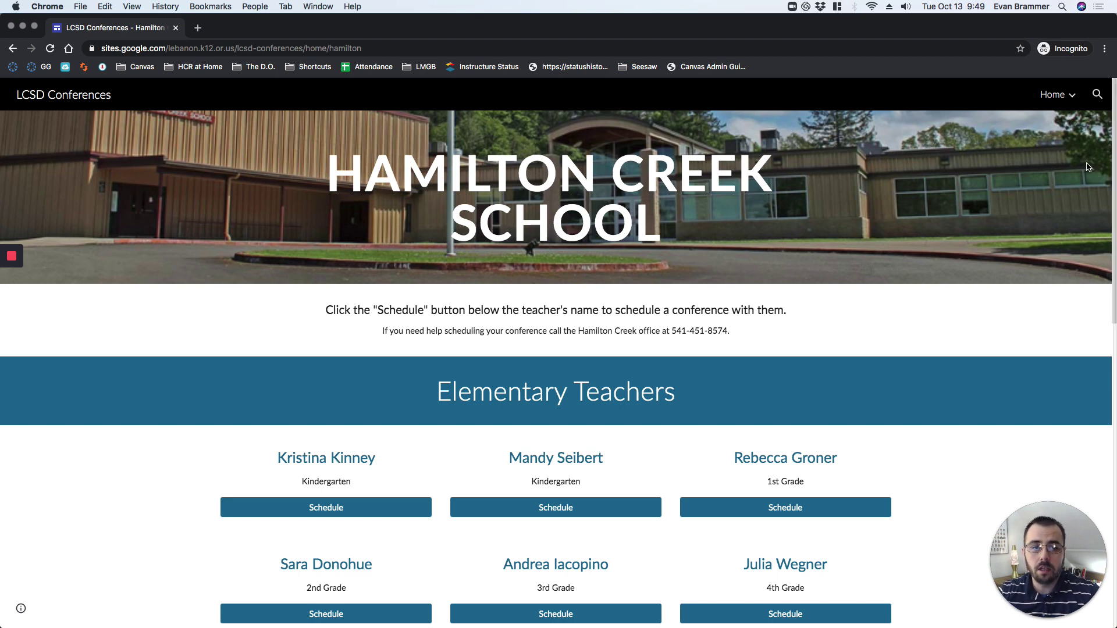
pyautogui.moveTo(1113, 173); pyautogui.dragTo(1105, 422)
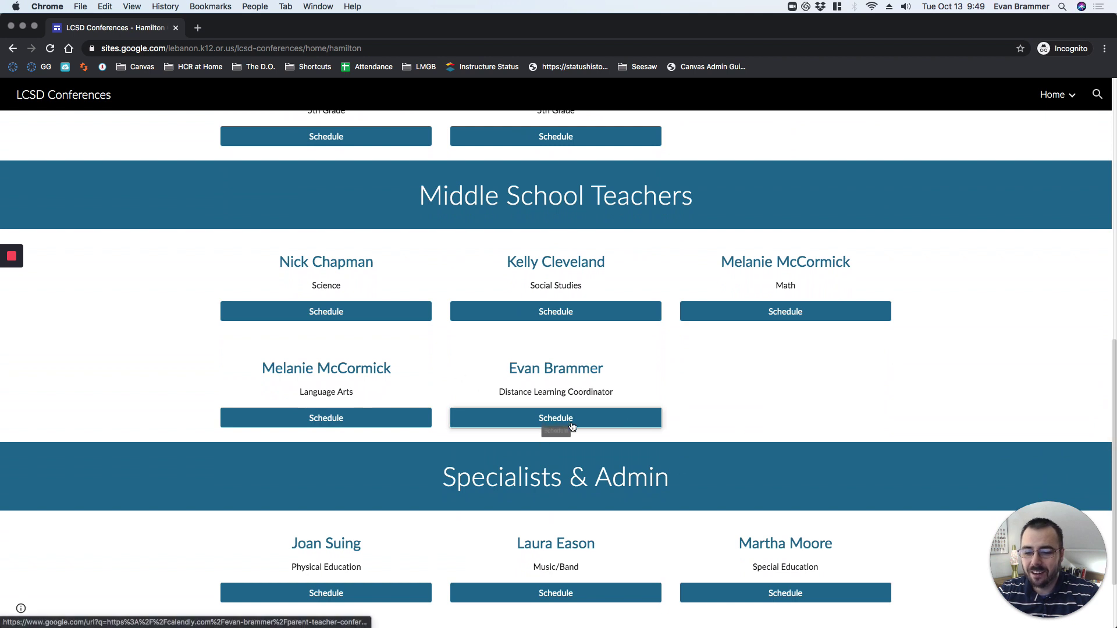
# Book with the Distance Learning Coordinator for Thursday, October 29 at 1:45pm.
pyautogui.click(551, 427)
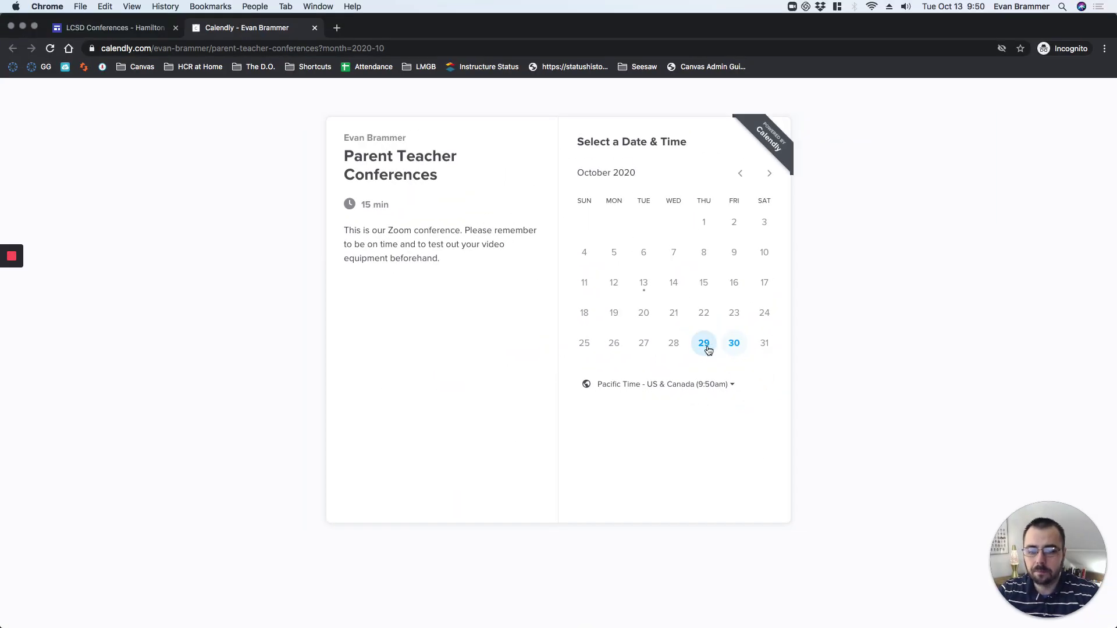
pyautogui.click(715, 345)
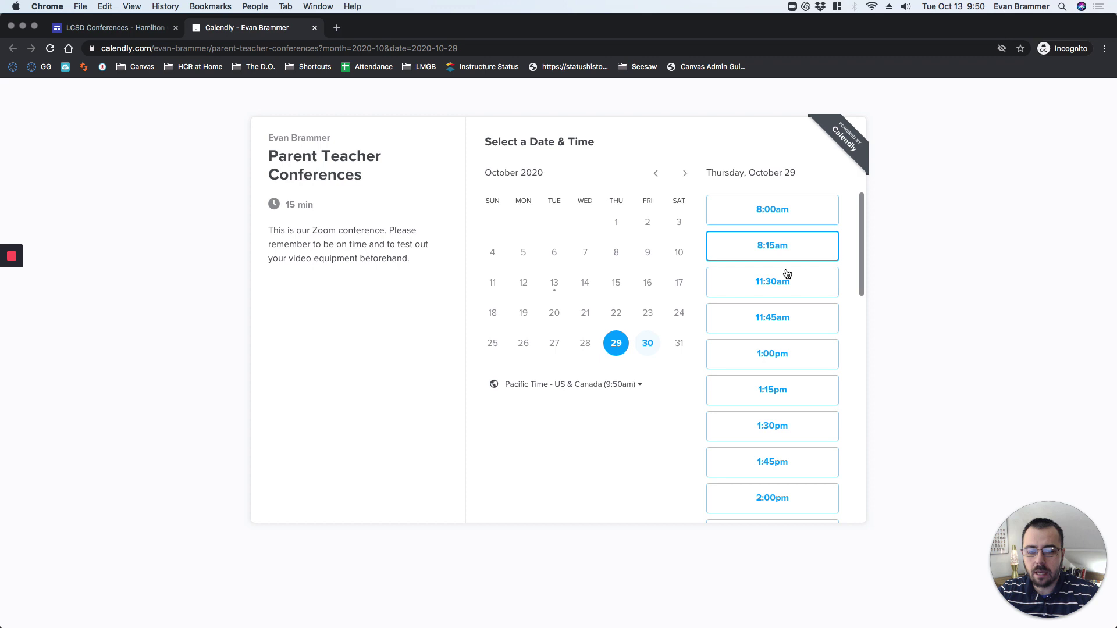
pyautogui.moveTo(861, 234); pyautogui.dragTo(859, 273)
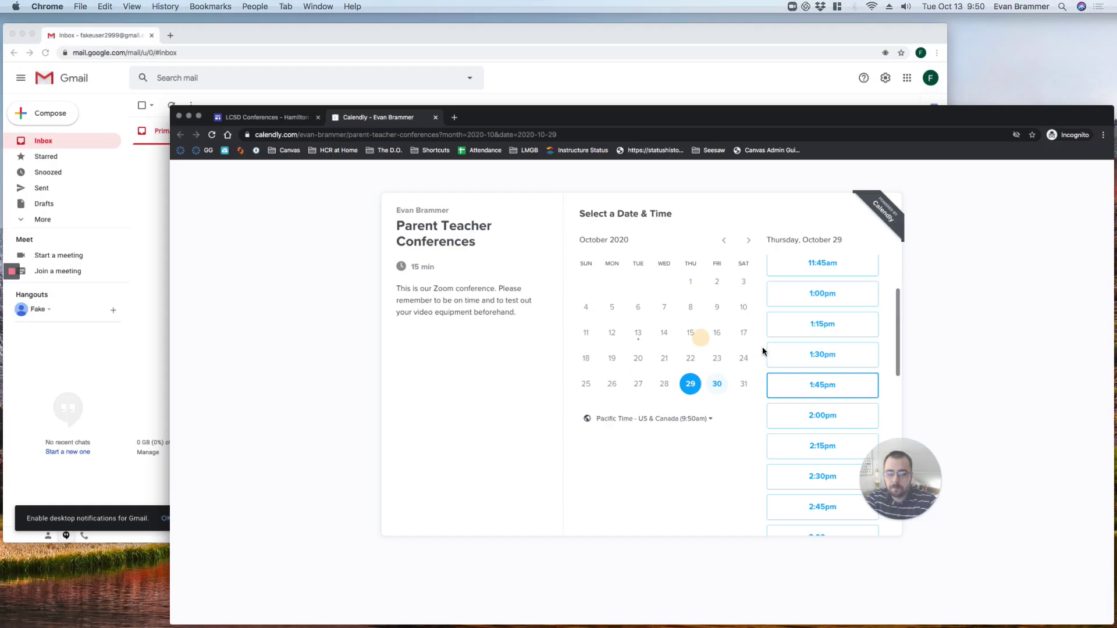
pyautogui.click(764, 349)
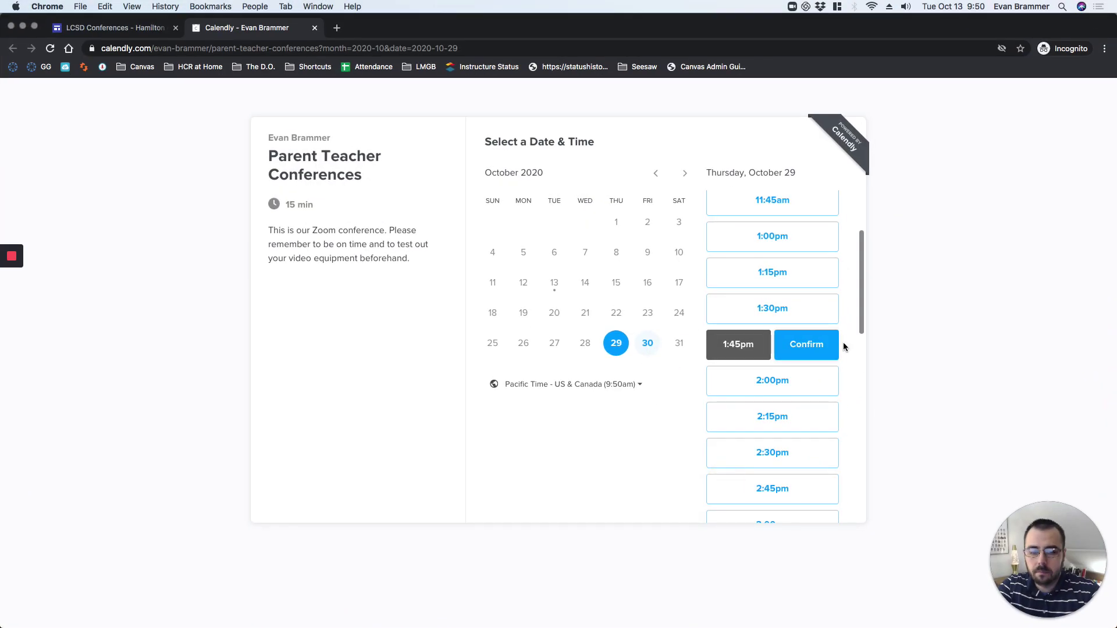
# Confirm the 1:45pm slot and enter the parent's name and e-mail address.
pyautogui.click(800, 346)
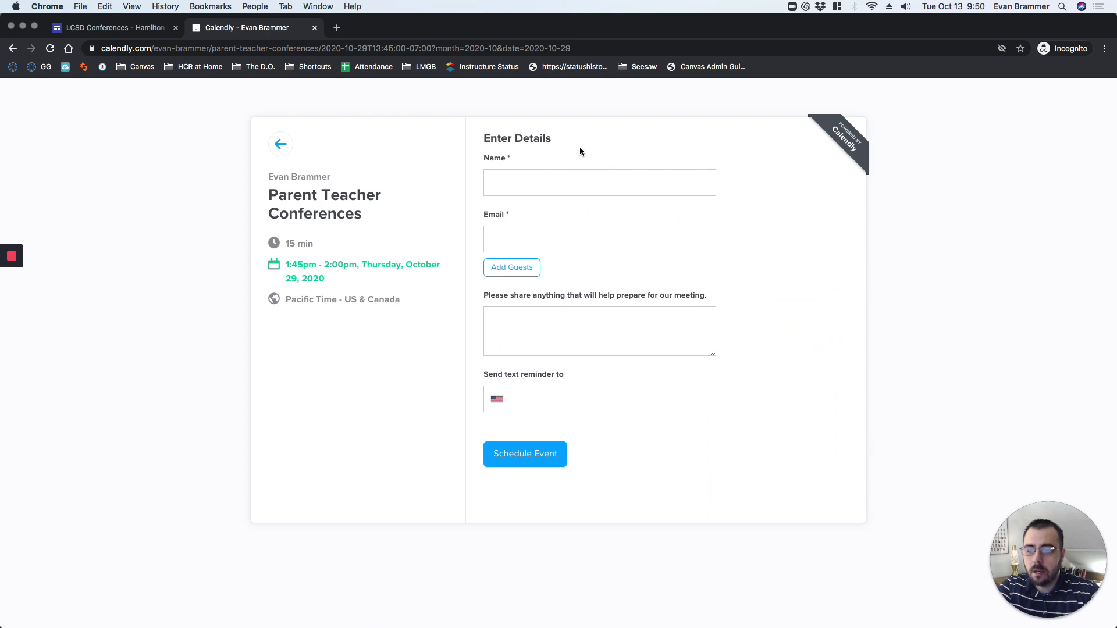
pyautogui.click(525, 184)
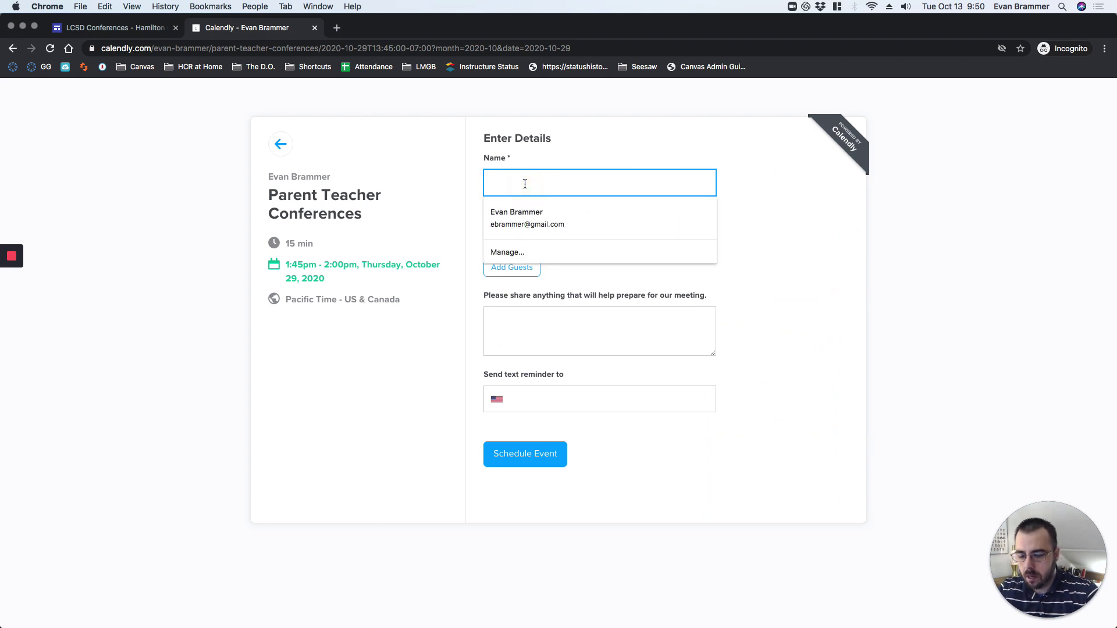
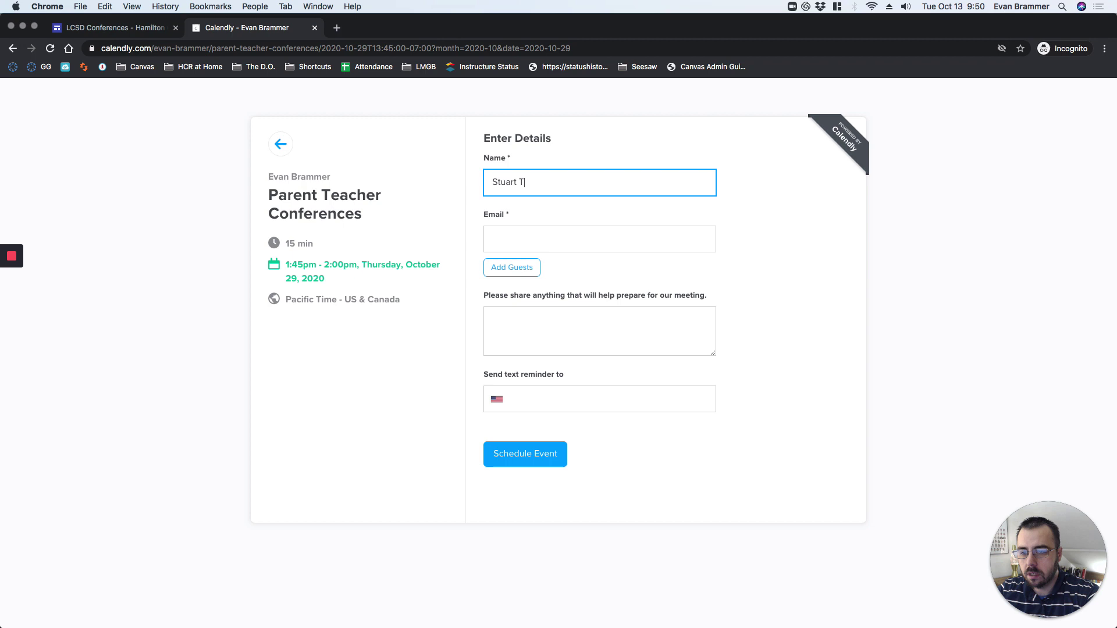
pyautogui.press('BackSpace')
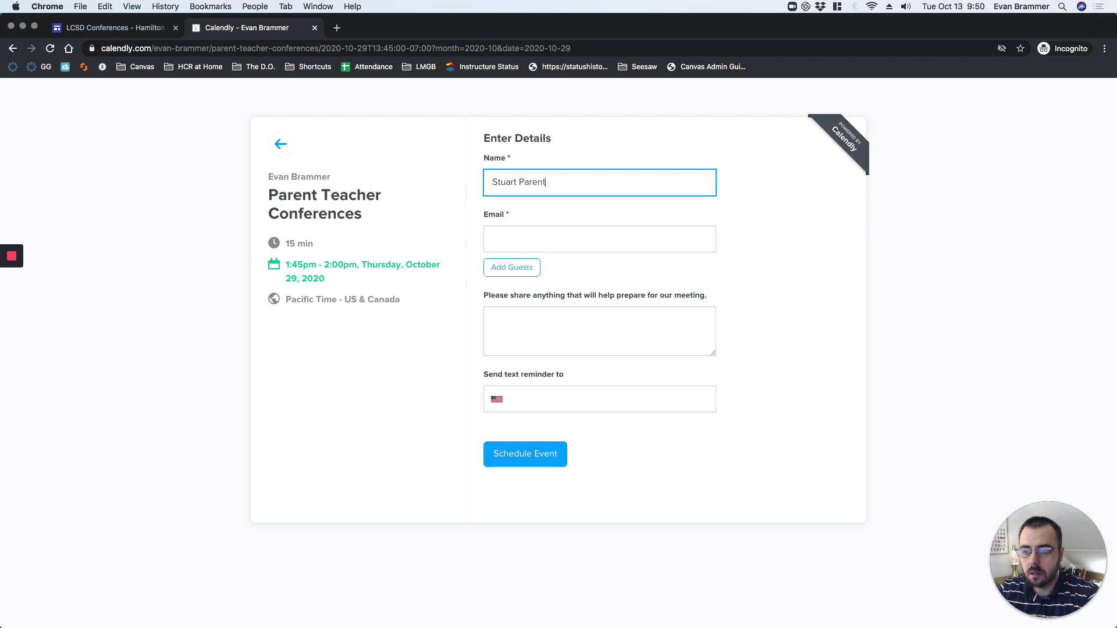
pyautogui.click(493, 239)
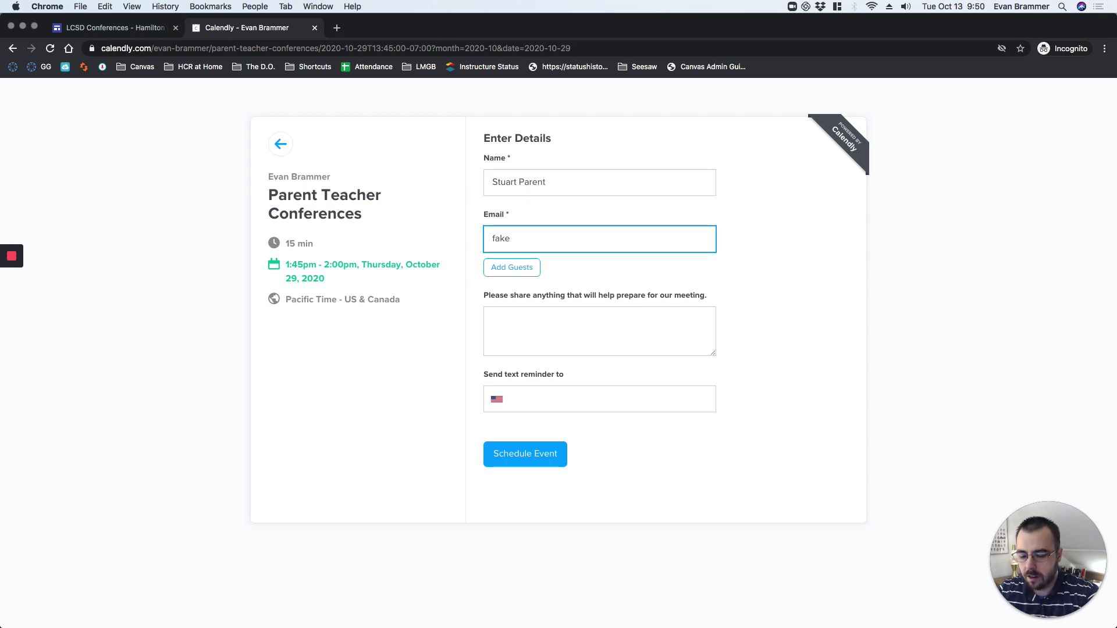
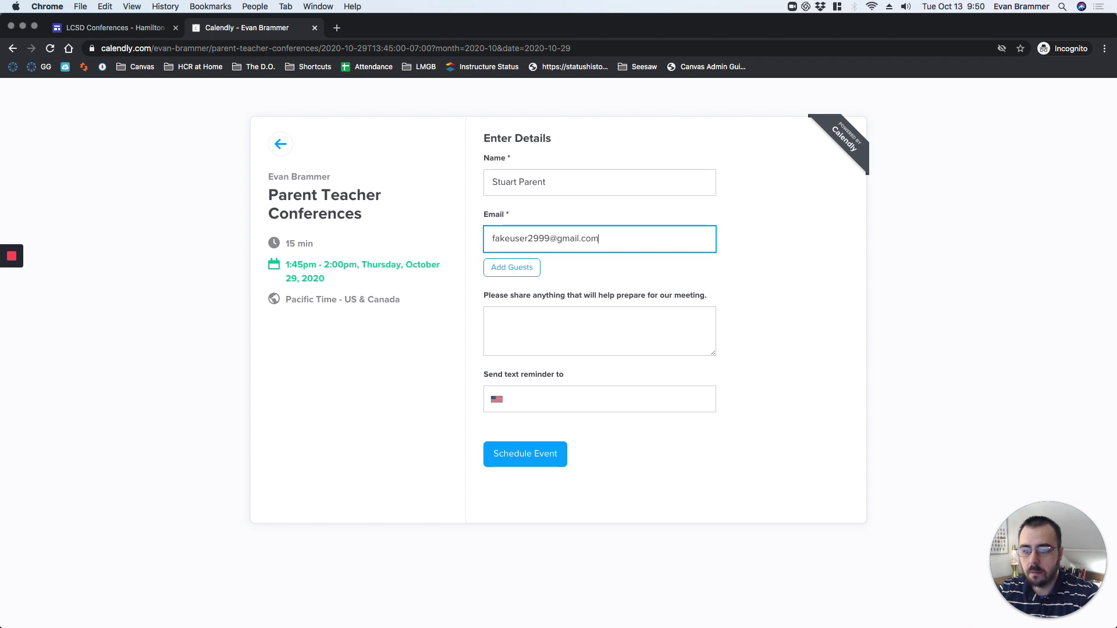
# Add a note about the student's missing assignments and schedule the event.
pyautogui.click(528, 268)
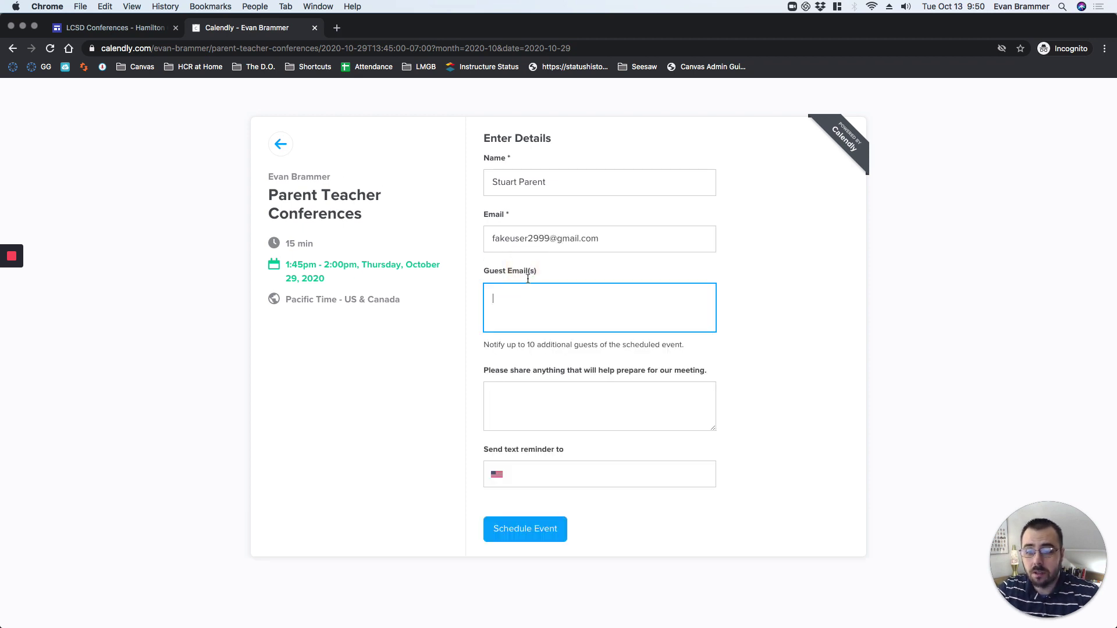
pyautogui.click(532, 317)
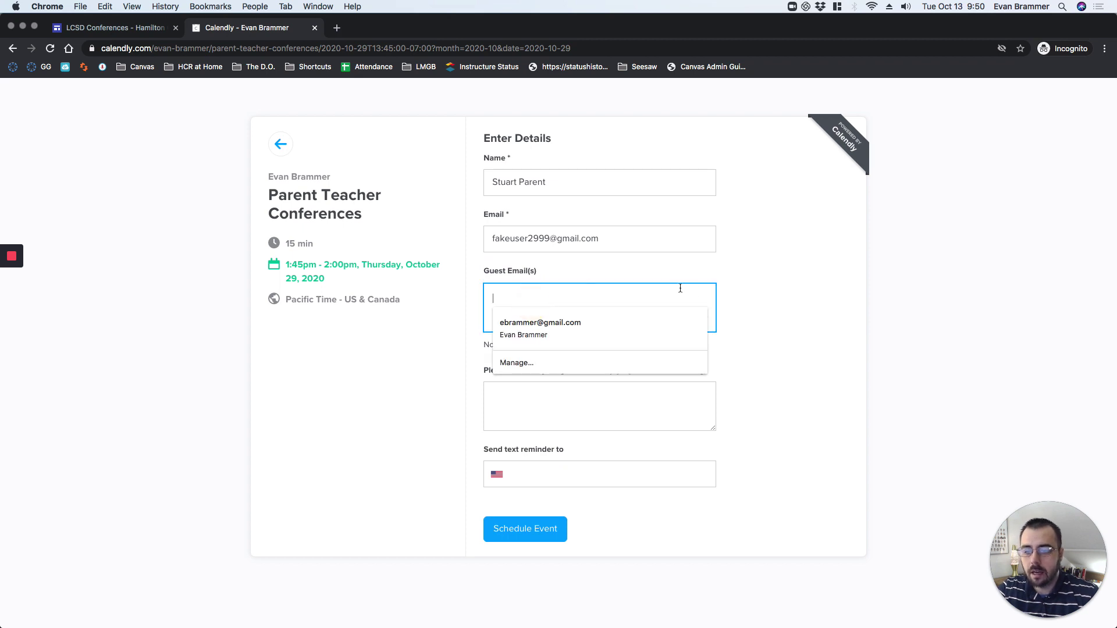
pyautogui.click(822, 290)
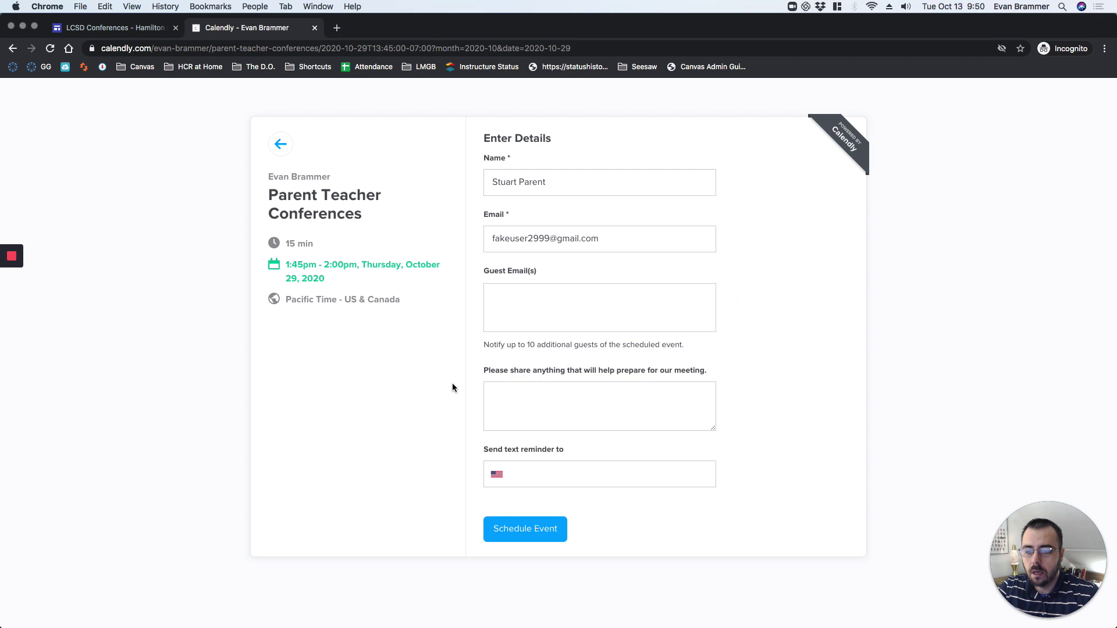
pyautogui.click(537, 386)
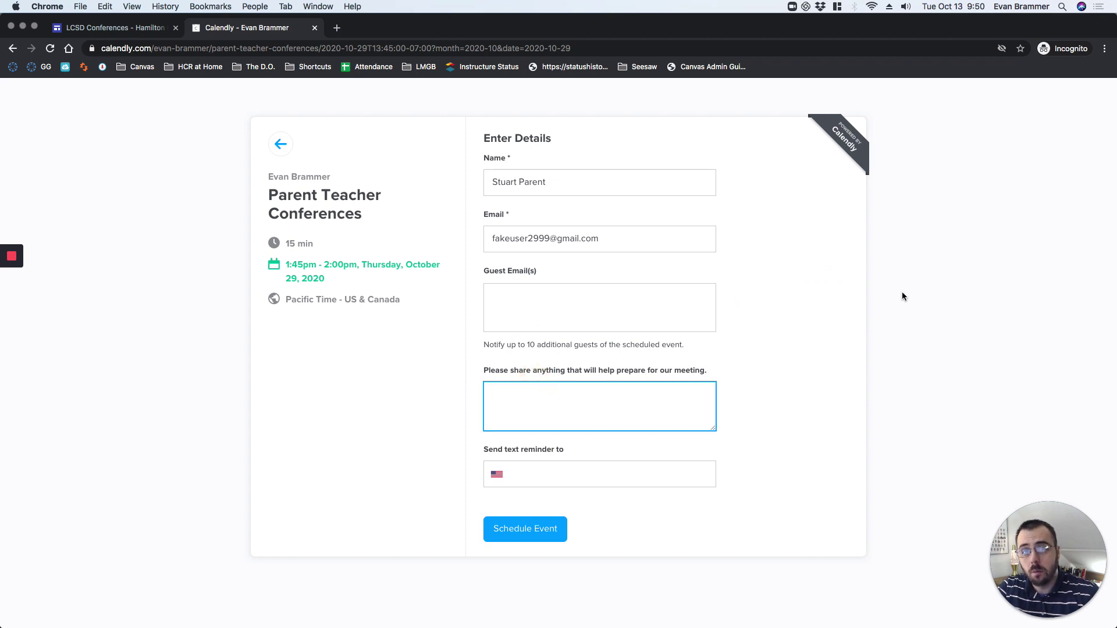
pyautogui.write("I'm concner")
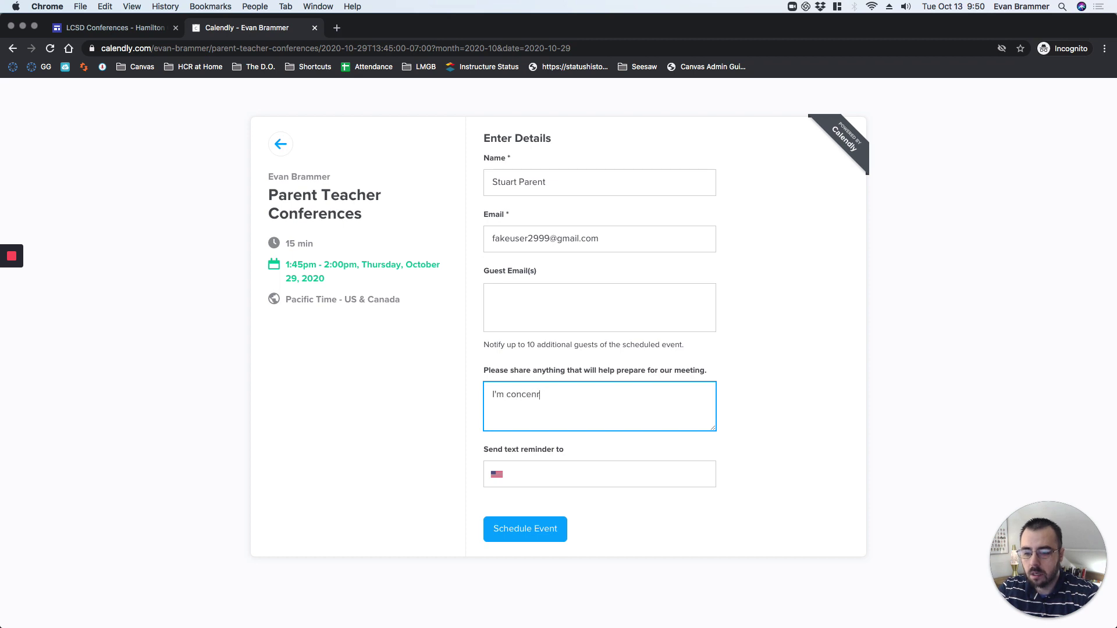
pyautogui.write("bout Susi's")
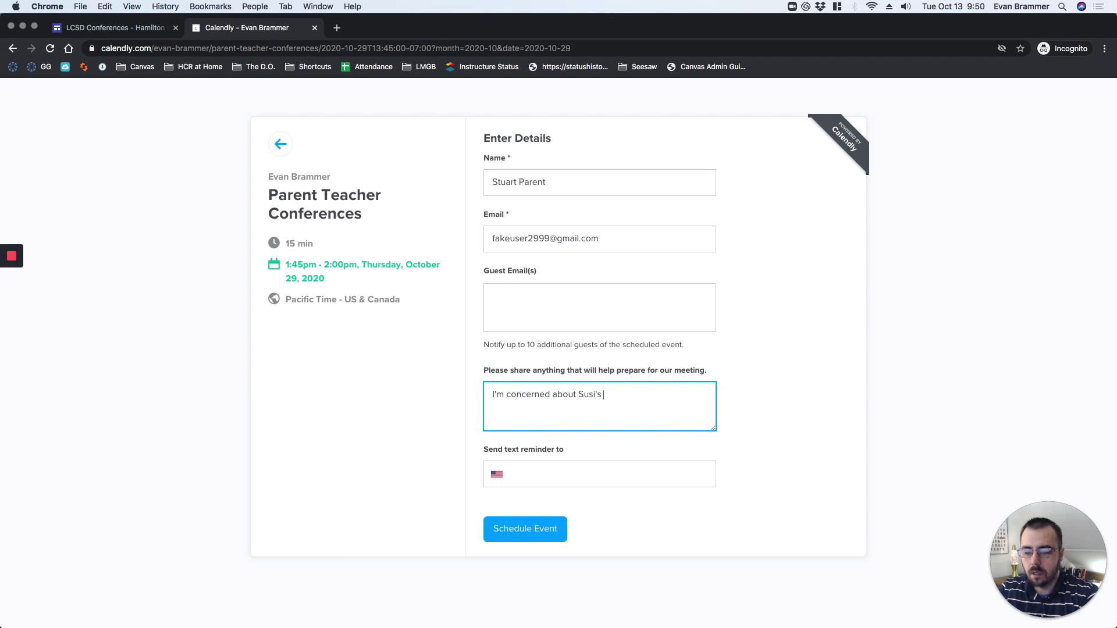
pyautogui.write(' missing assignments.')
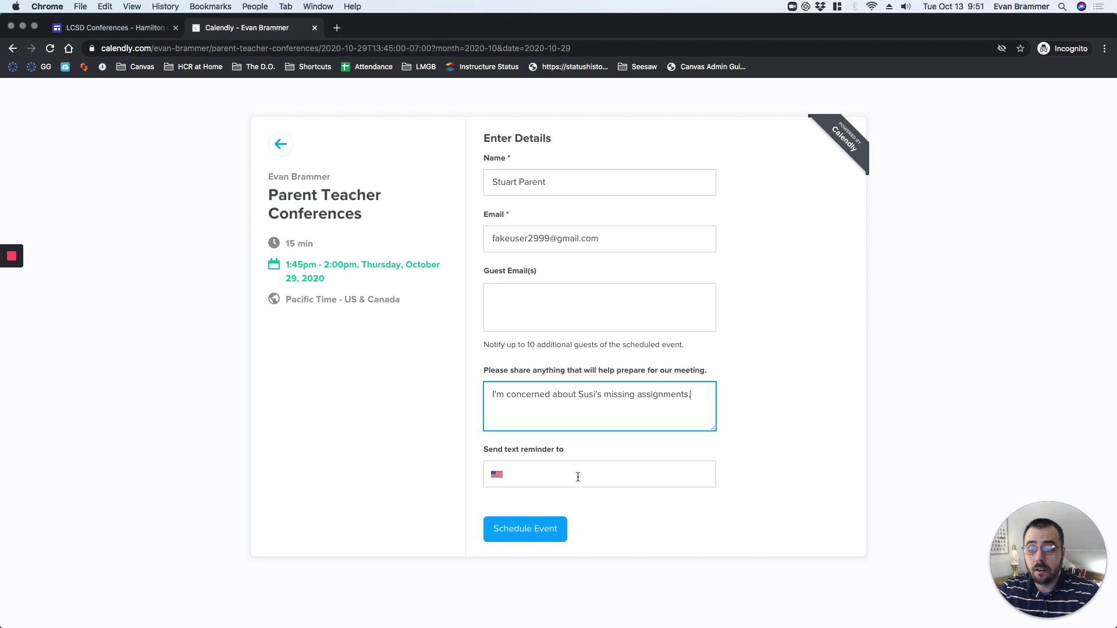
pyautogui.click(576, 476)
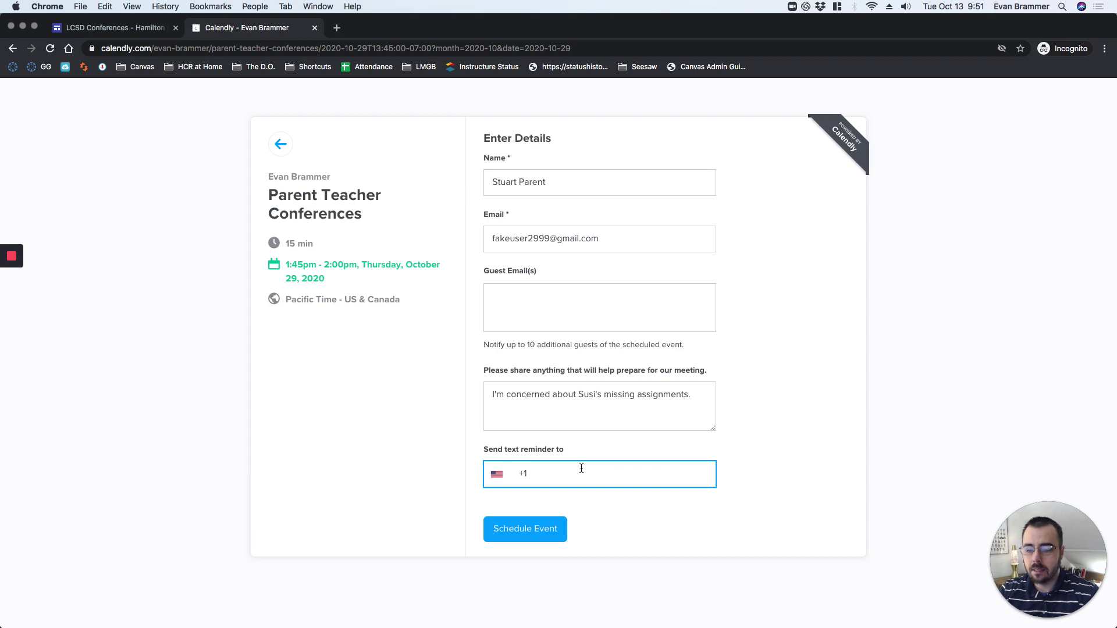
pyautogui.click(525, 531)
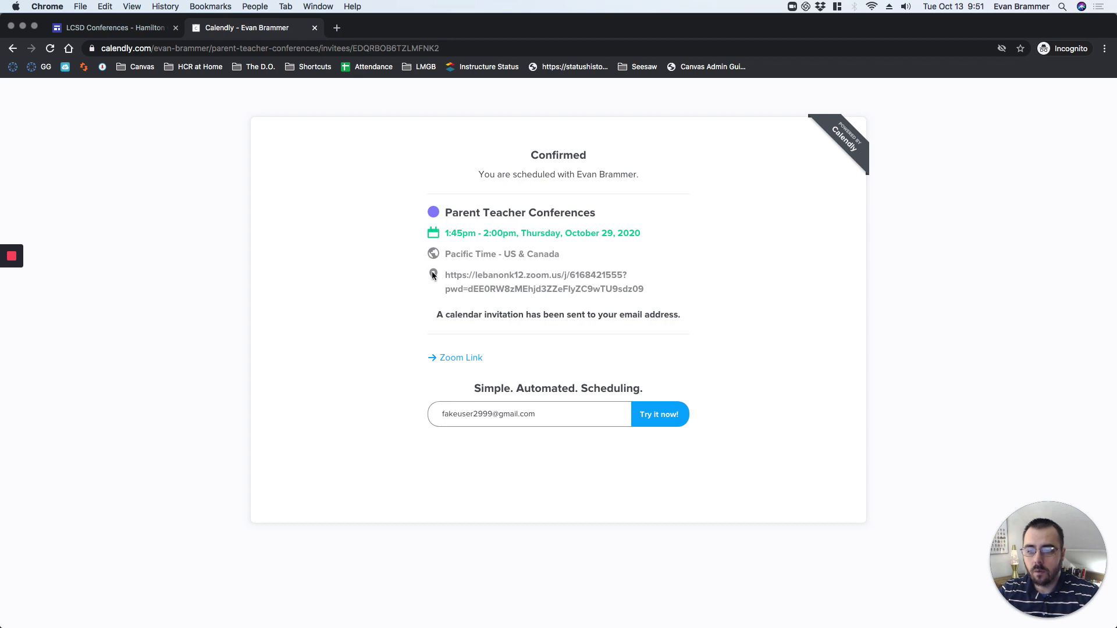
# Select the Zoom link and invitation sentence on the confirmation, then switch to Gmail.
pyautogui.moveTo(441, 274); pyautogui.dragTo(679, 296)
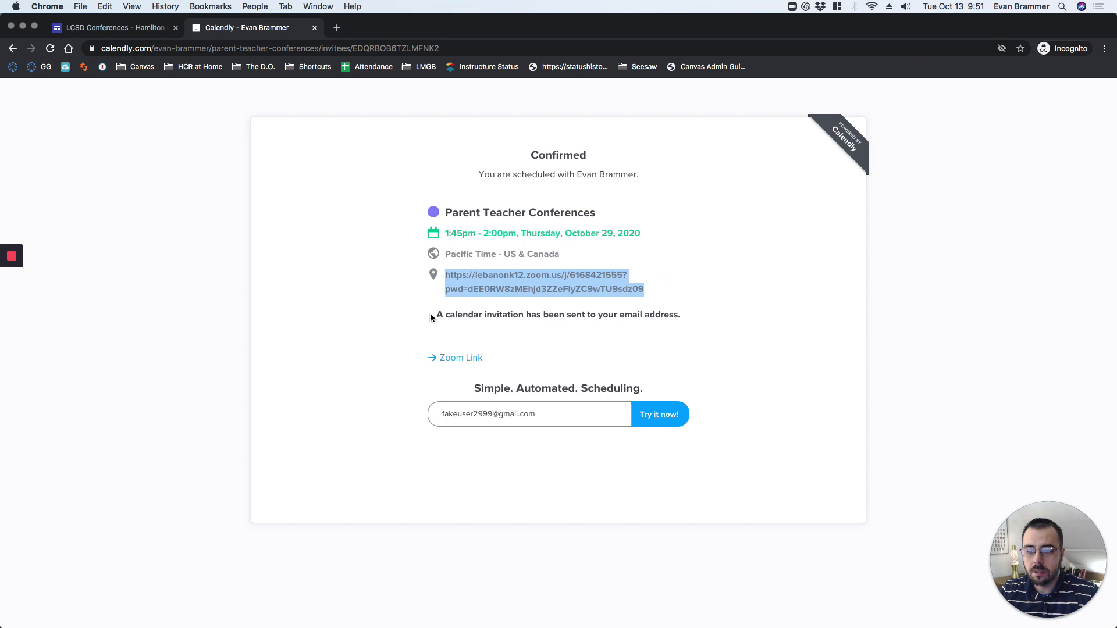
pyautogui.moveTo(431, 313); pyautogui.dragTo(693, 320)
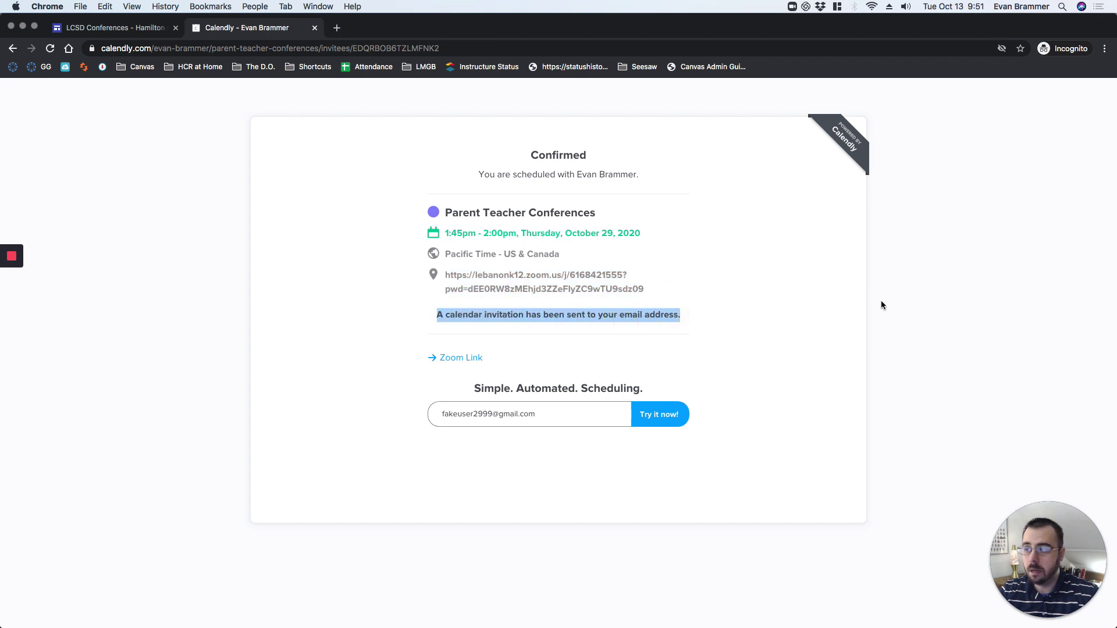
pyautogui.click(276, 207)
pyautogui.press('super+grave')
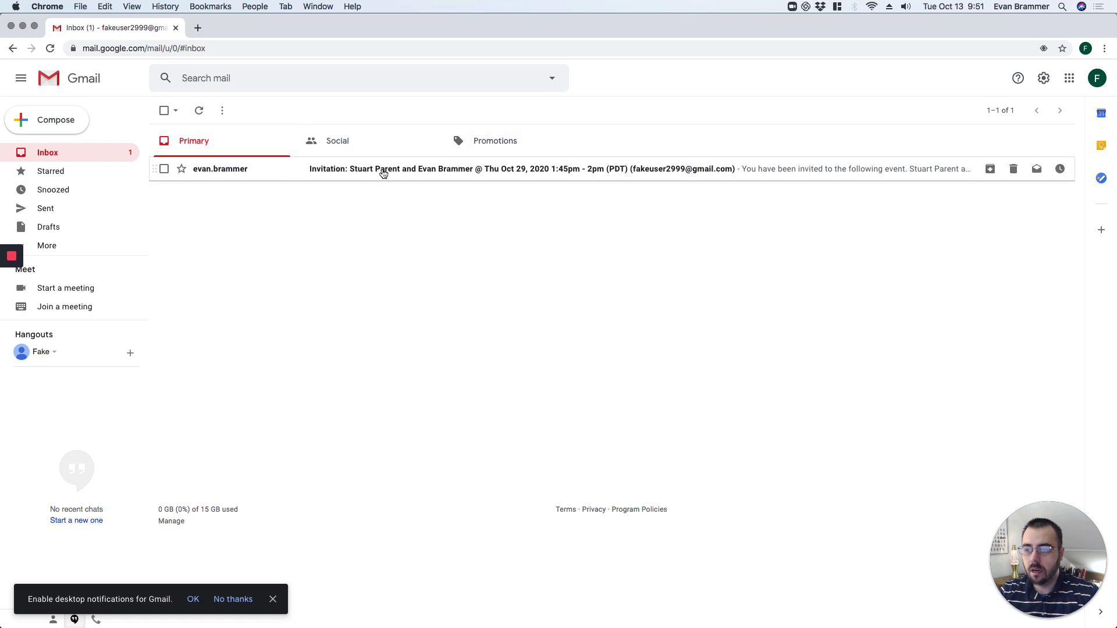
# Open the October 29 invitation email, enlarged with the mail sidebar collapsed, and read through it.
pyautogui.click(384, 172)
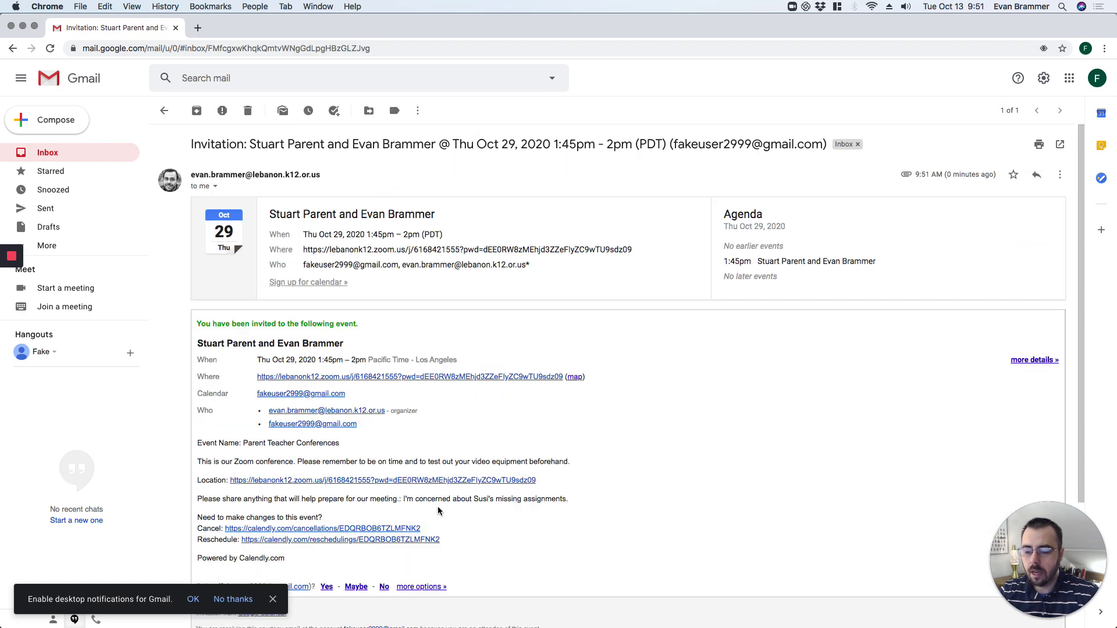
pyautogui.press('super+equal')
pyautogui.press('super+equal')
pyautogui.press('super+equal')
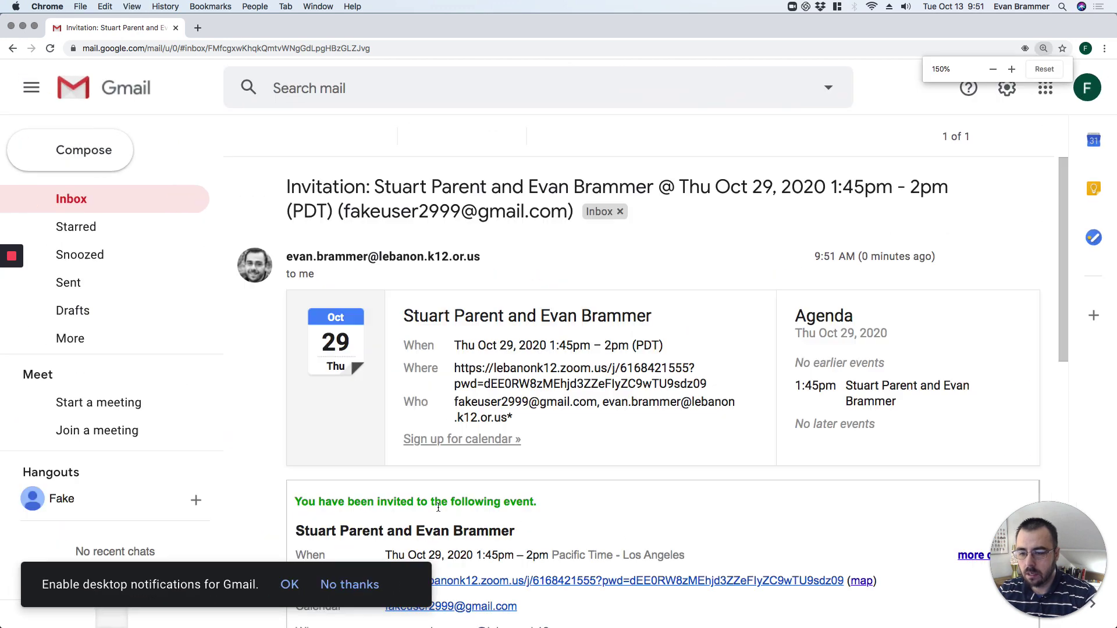
pyautogui.click(32, 87)
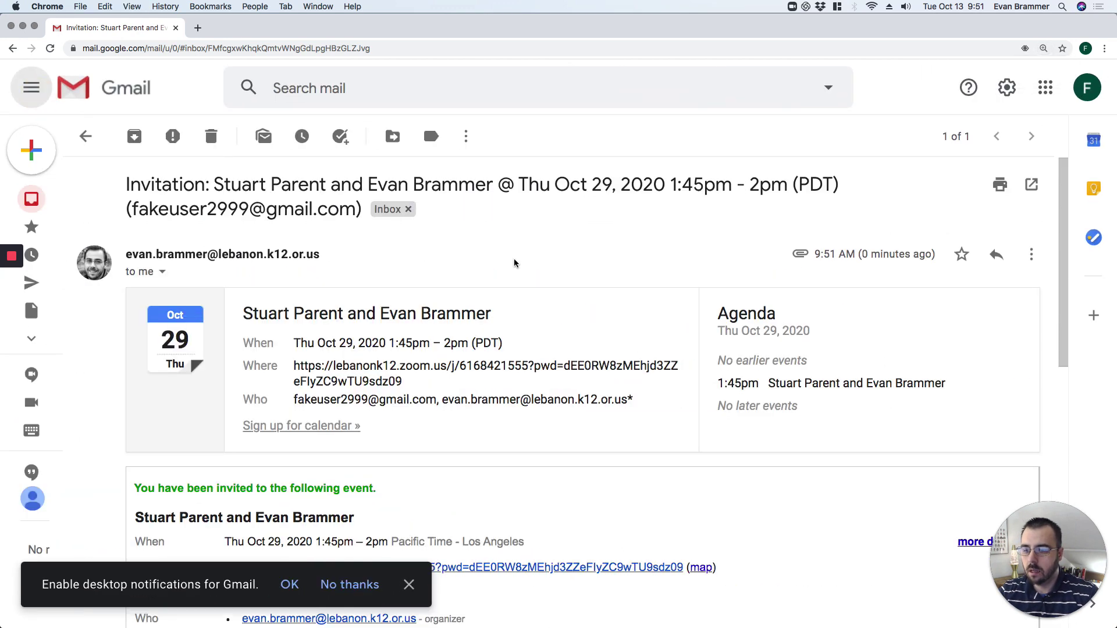
pyautogui.scroll(-3, 516, 263)
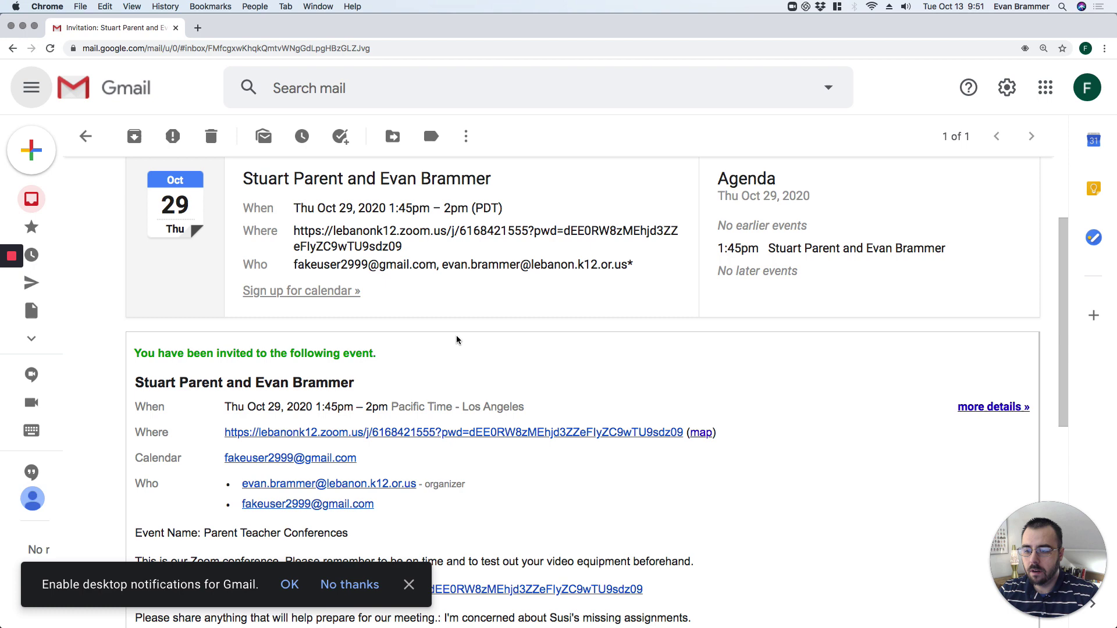
pyautogui.scroll(-1, 410, 233)
pyautogui.scroll(-3, 773, 295)
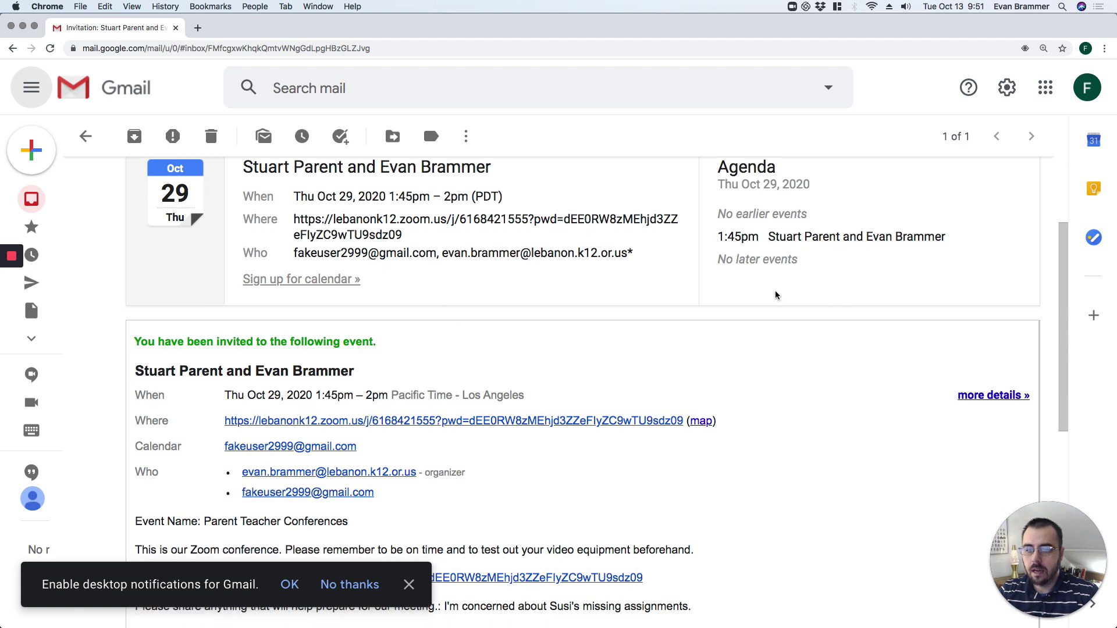
pyautogui.scroll(-5, 527, 302)
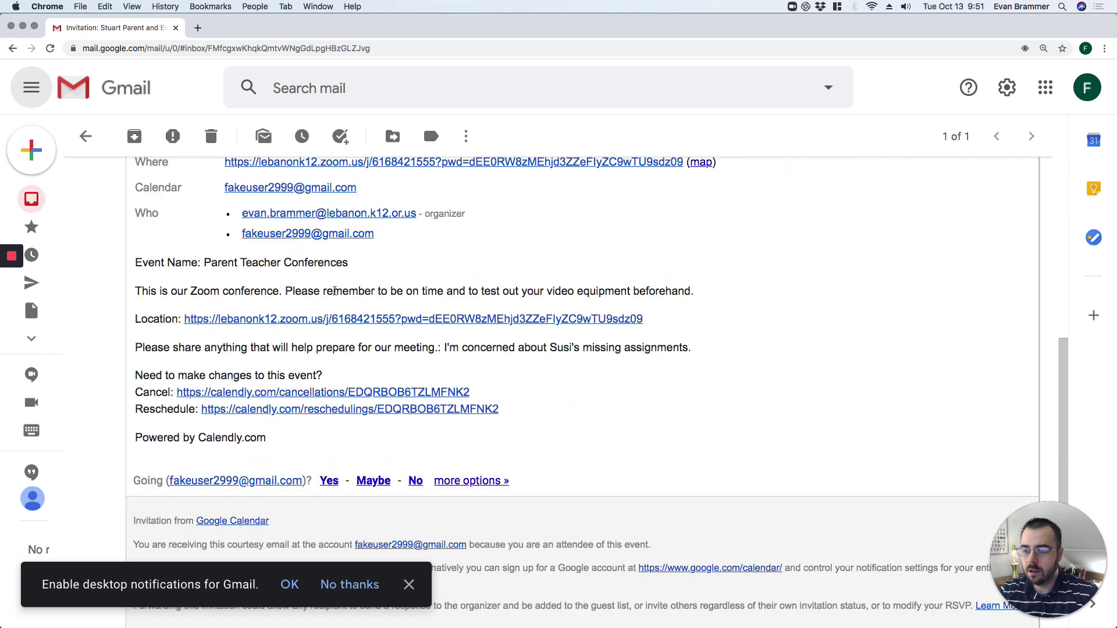
pyautogui.scroll(1, 249, 219)
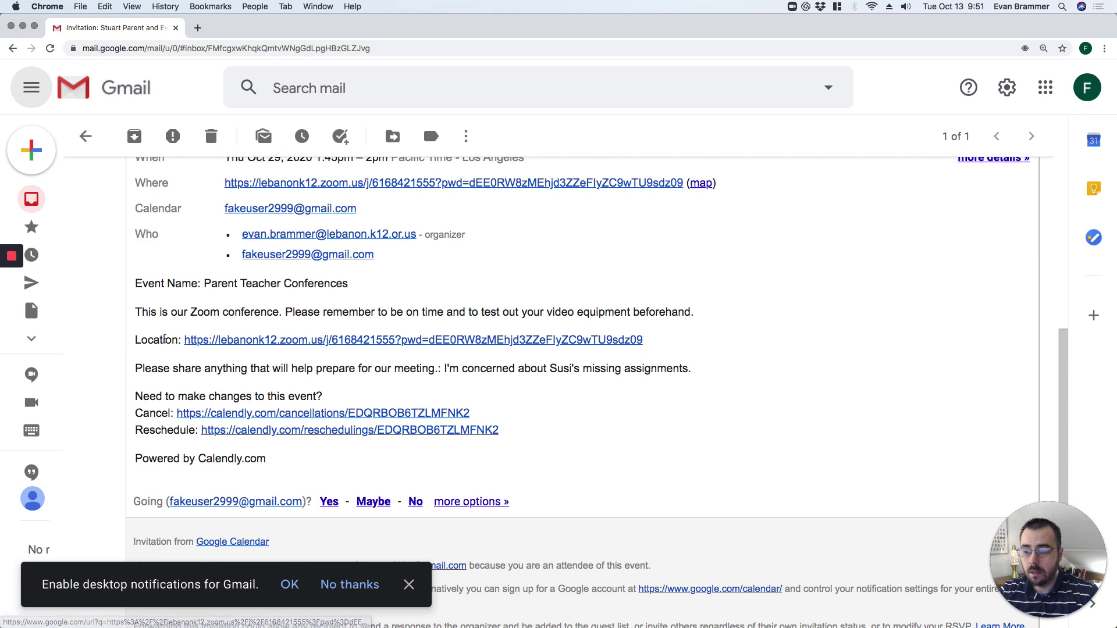
# Highlight the Zoom link in the Location line, then return to the Calendly confirmation.
pyautogui.moveTo(167, 340); pyautogui.dragTo(750, 341)
pyautogui.scroll(3, 751, 342)
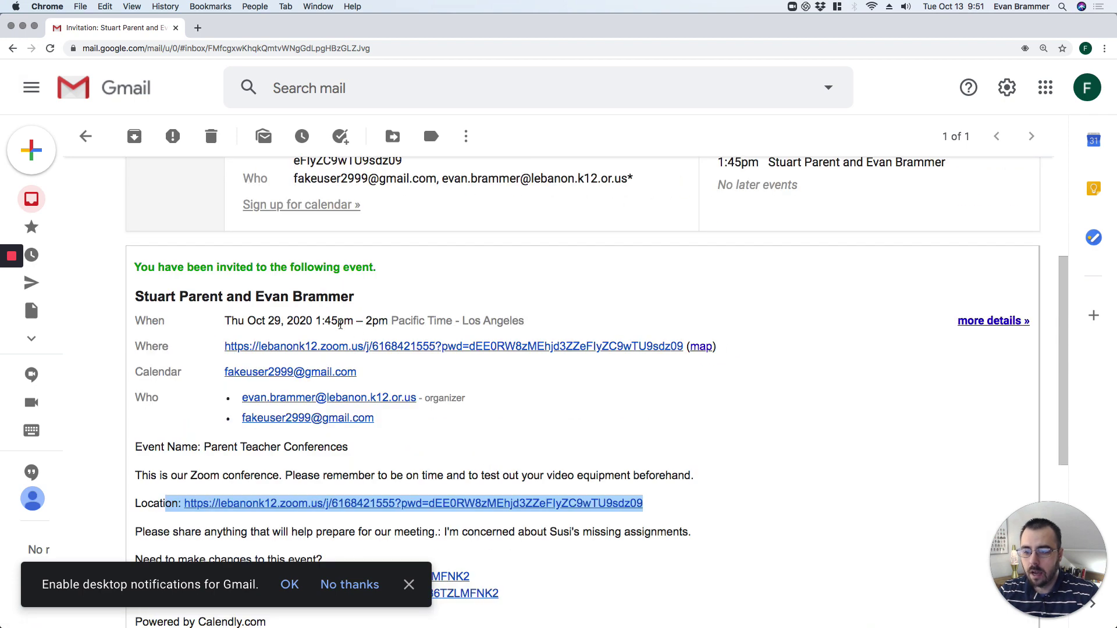
pyautogui.scroll(-2, 270, 321)
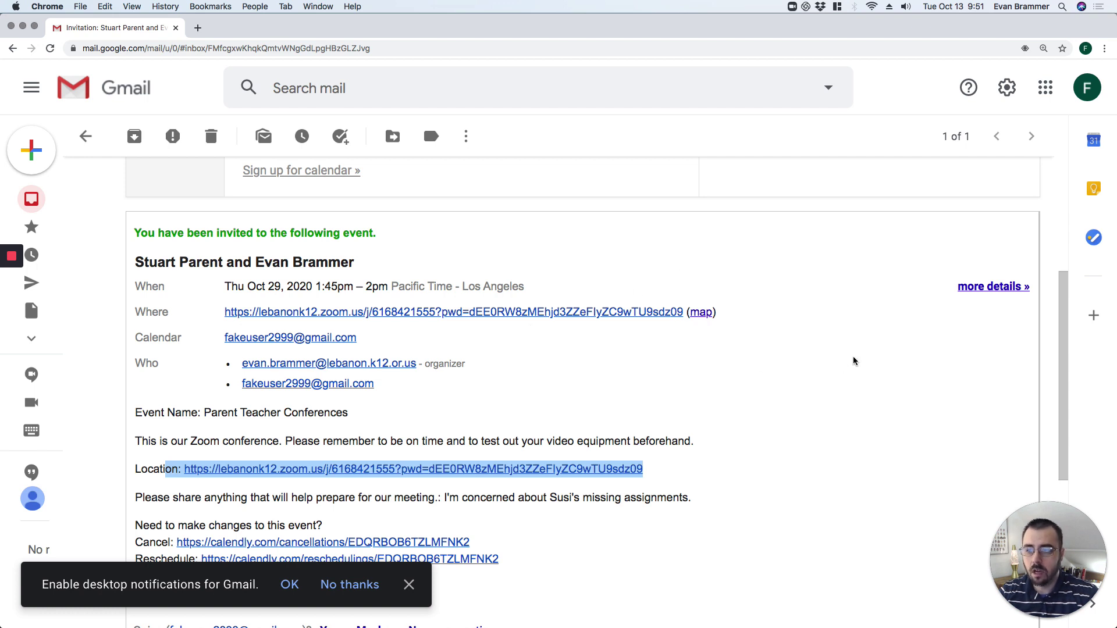
pyautogui.press('super+grave')
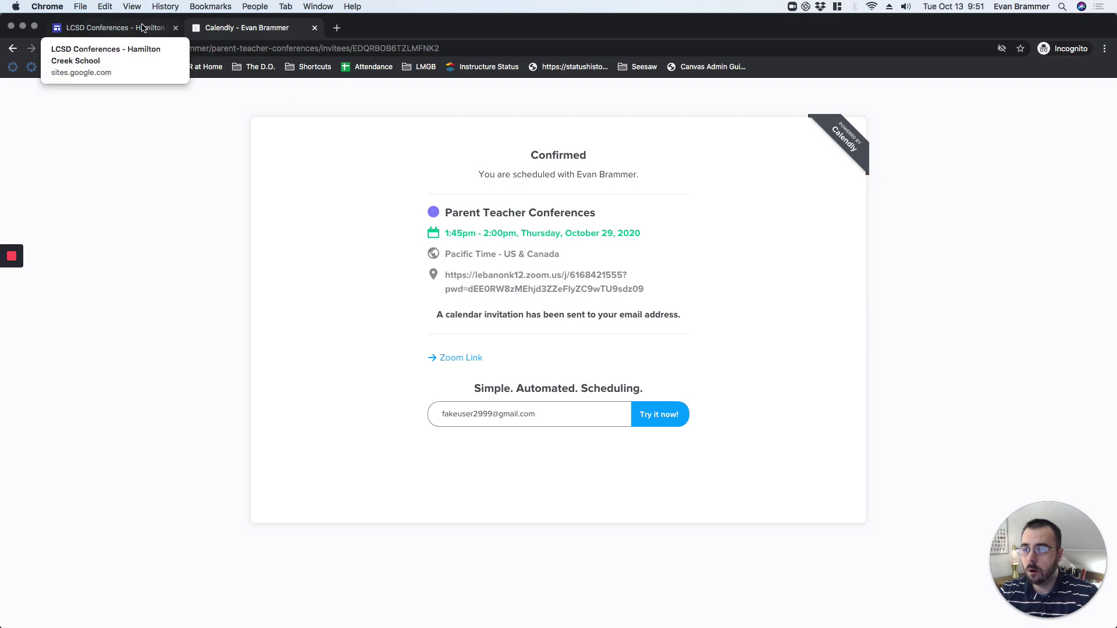
# From the LCSD Conferences site, go Home and open the Lebanon High School page.
pyautogui.click(143, 30)
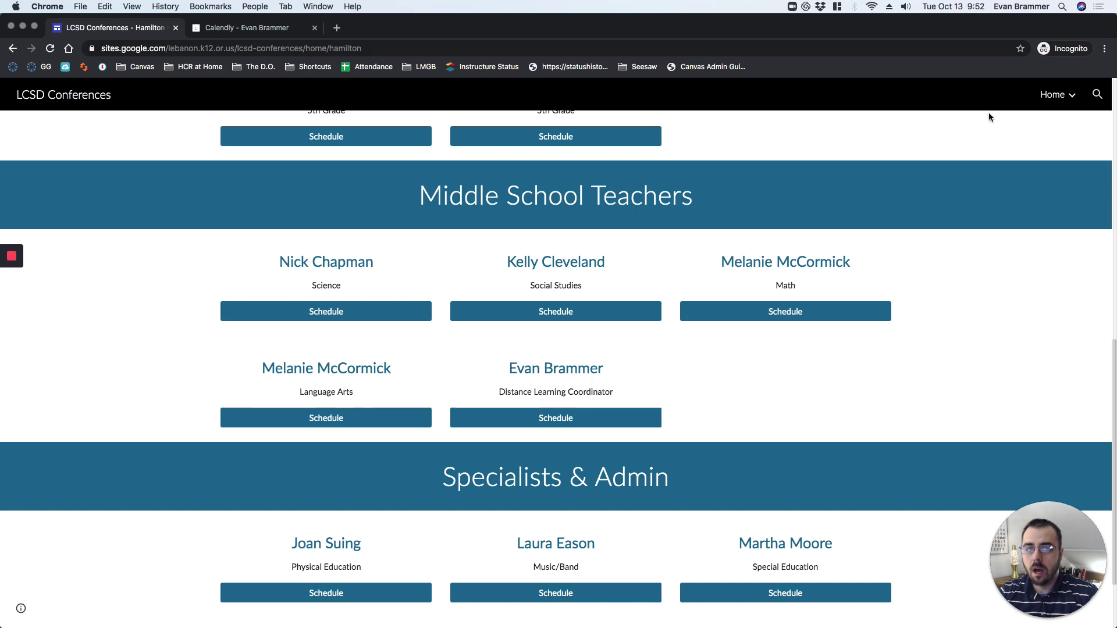
pyautogui.moveTo(1075, 96)
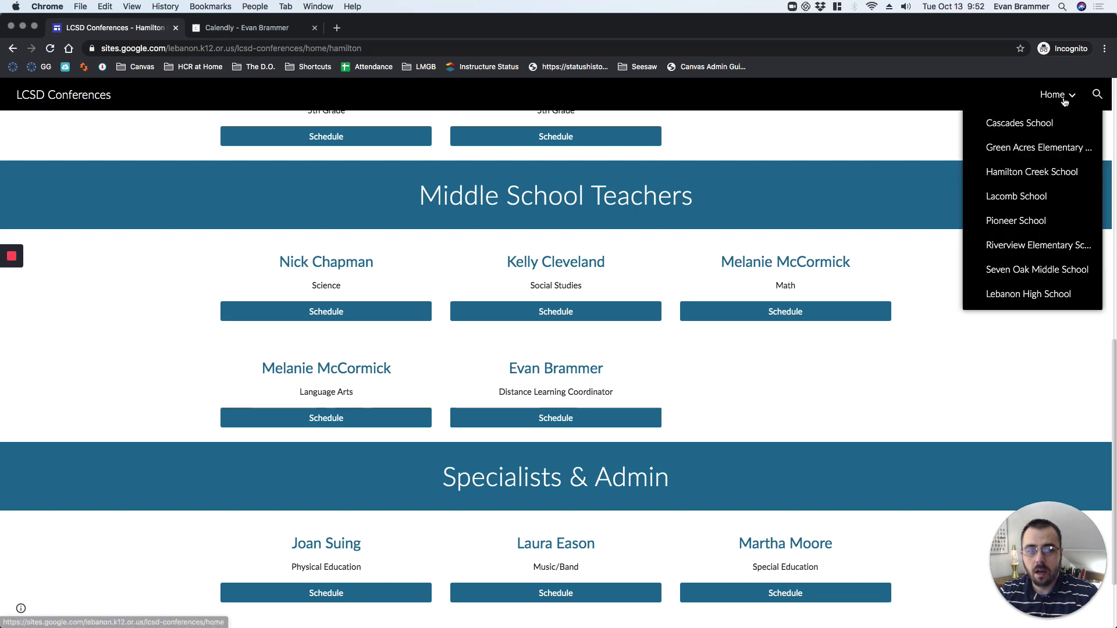
pyautogui.click(1055, 95)
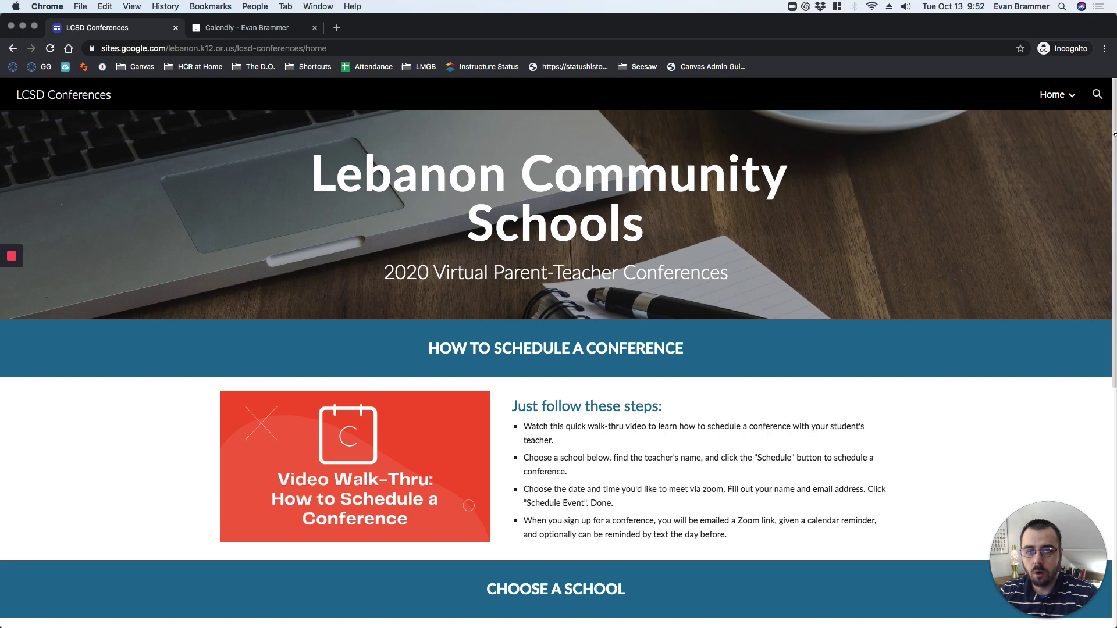
pyautogui.moveTo(1056, 97)
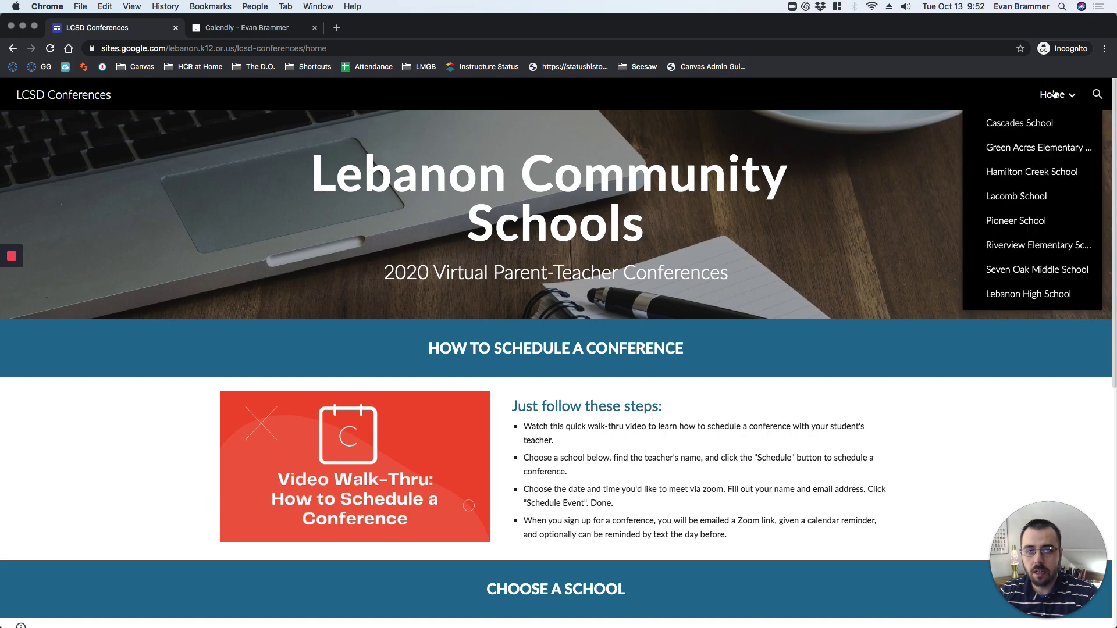
pyautogui.click(1026, 293)
pyautogui.scroll(-4, 716, 221)
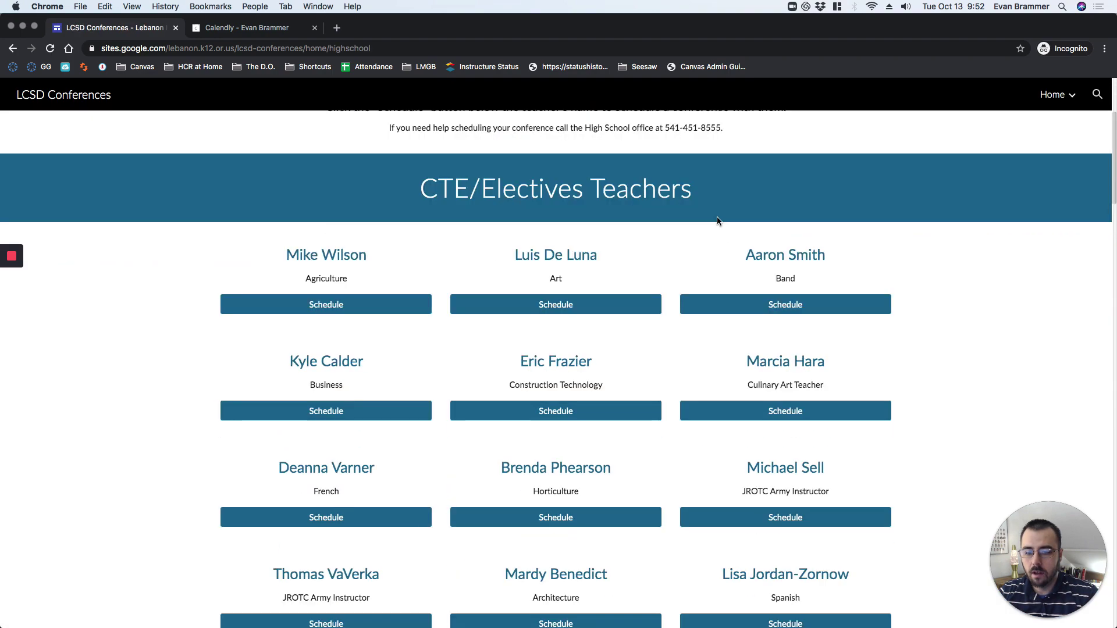
pyautogui.scroll(4, 1035, 221)
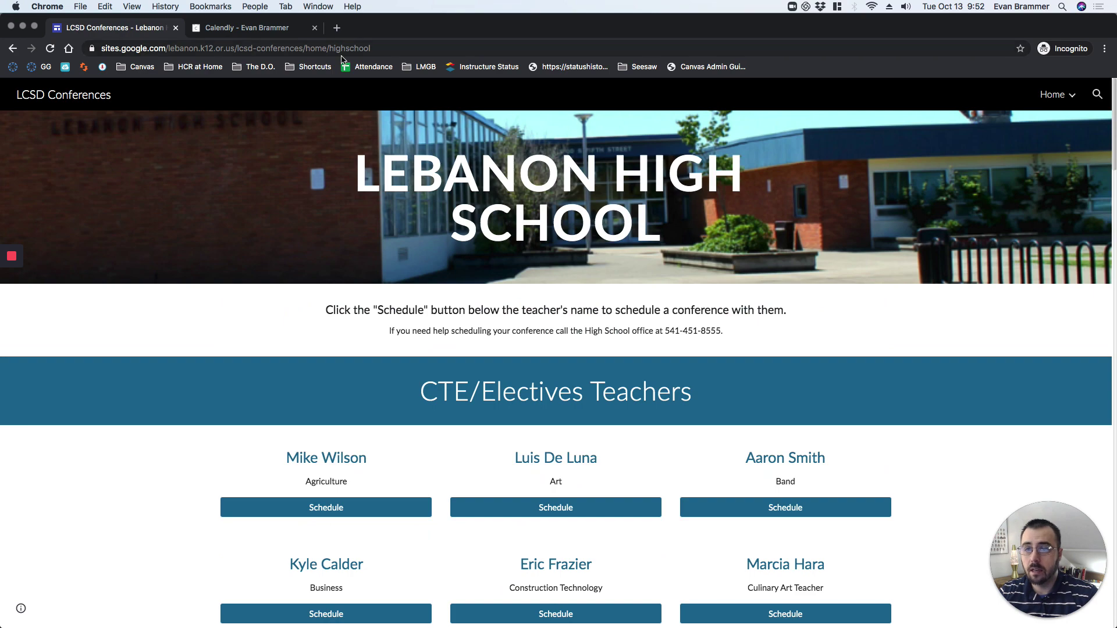